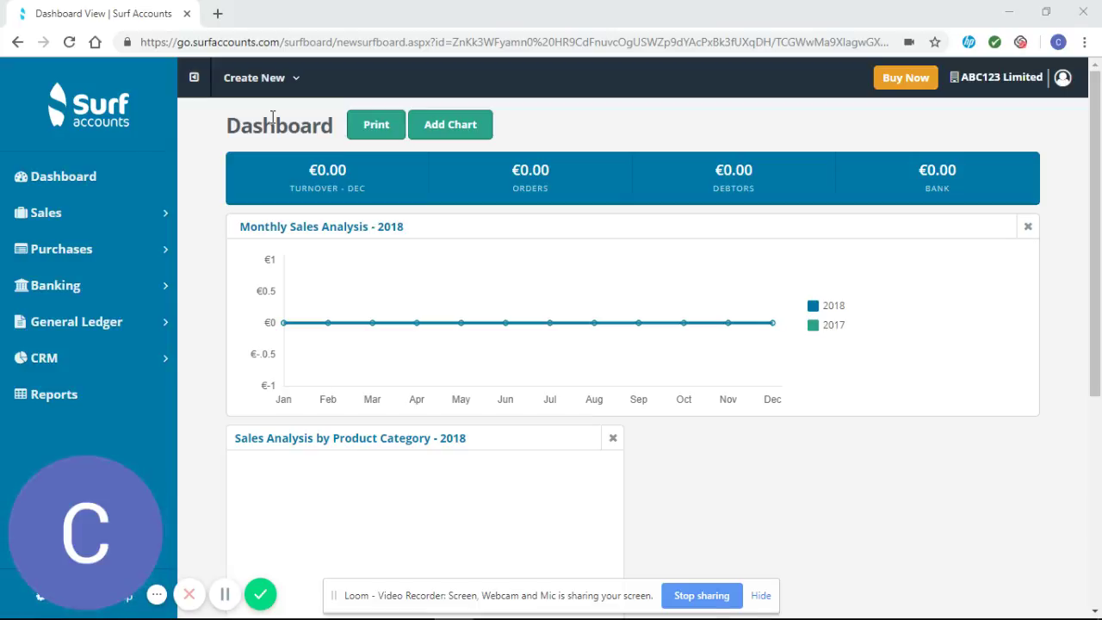
Step: Open the Create New dropdown on the Dashboard to see what can be created
{"action": "left_click", "coordinate": [270, 84]}
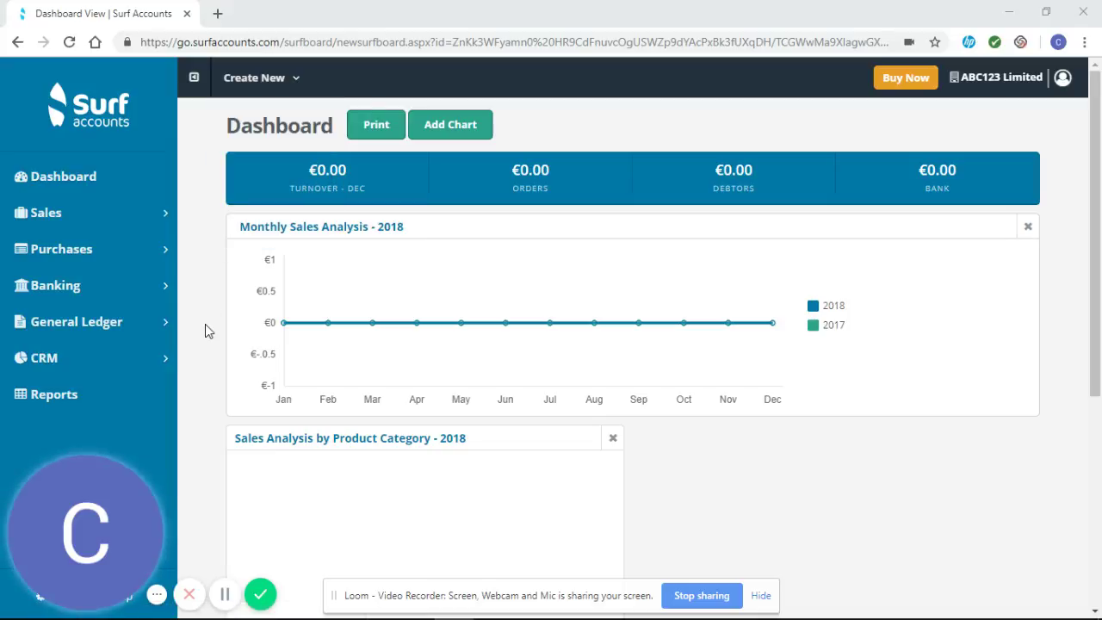
Step: Go to Sales > Customers to show the empty customer list
{"action": "left_click", "coordinate": [161, 221]}
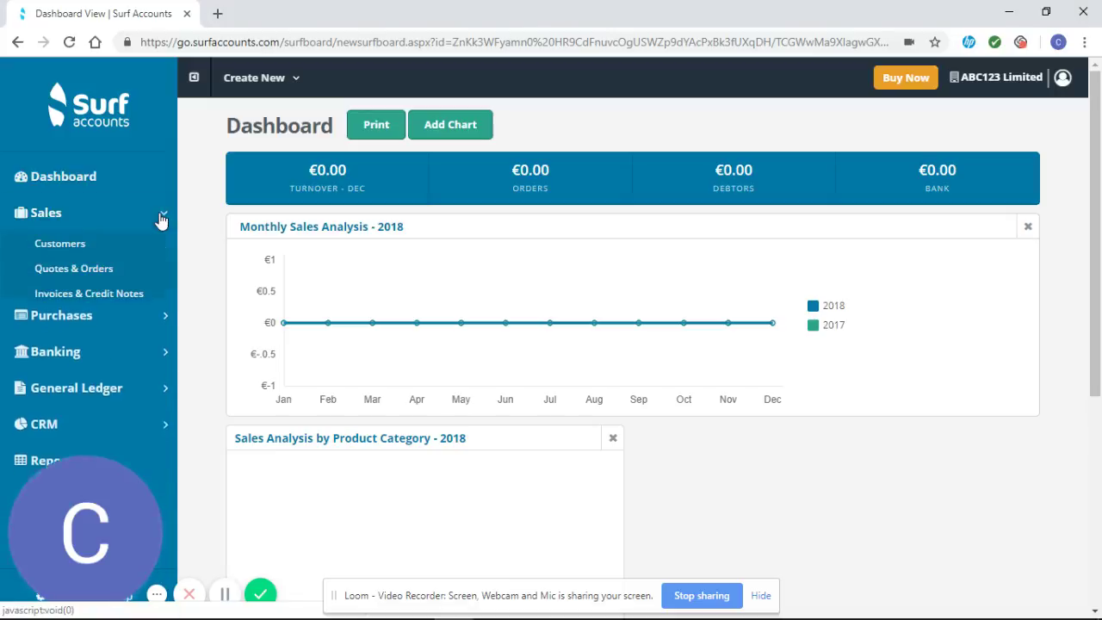
{"action": "left_click", "coordinate": [62, 249]}
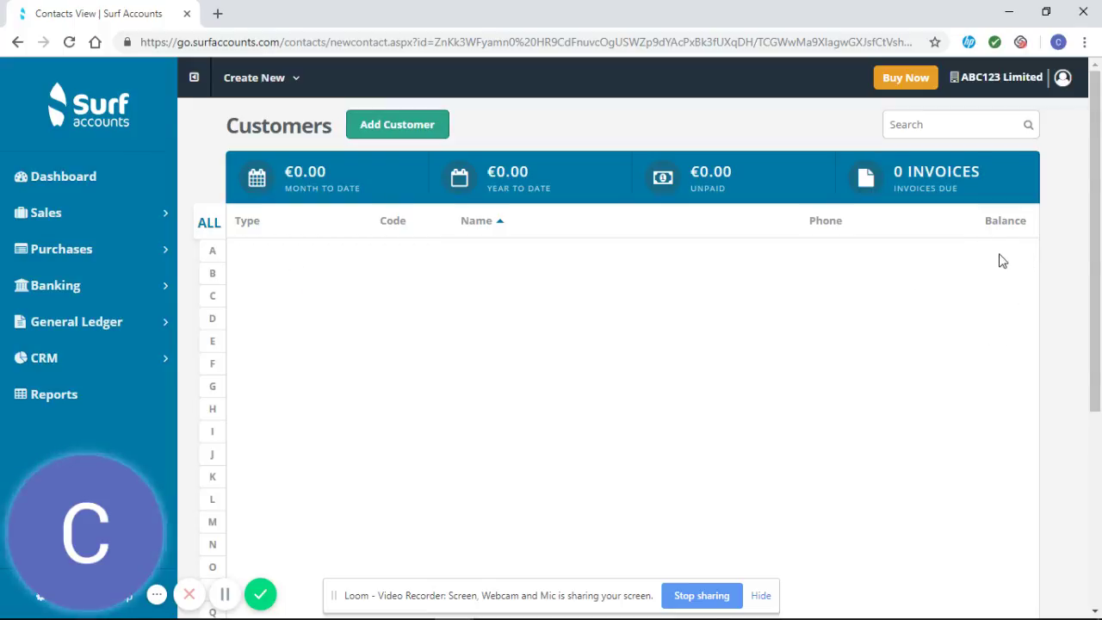
Step: Start a new customer record and place the cursor in its Email field
{"action": "left_click", "coordinate": [397, 120]}
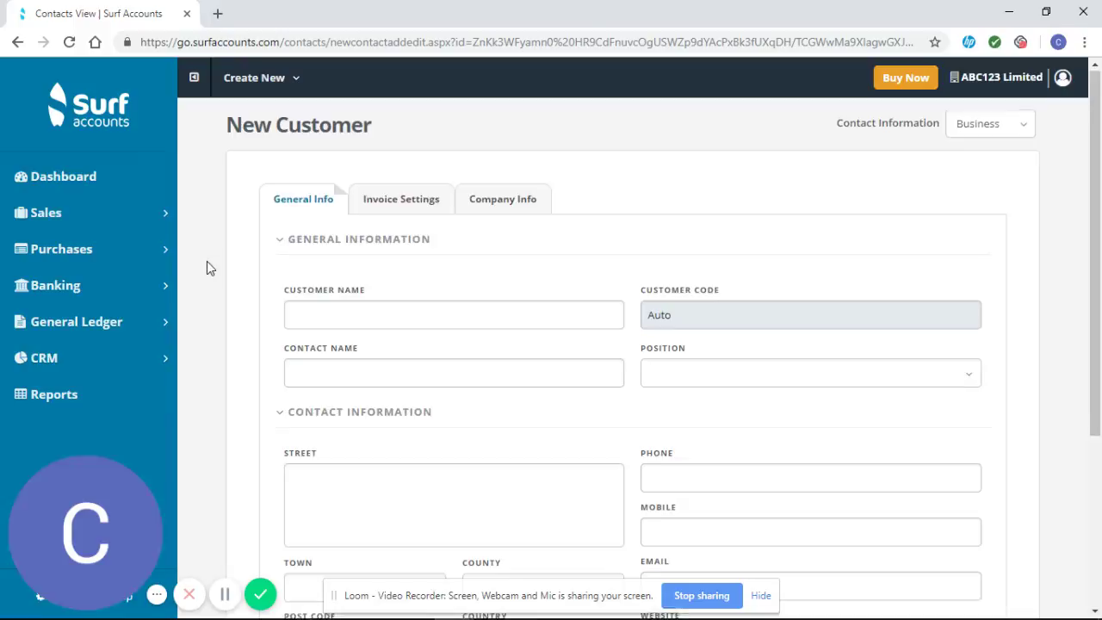
{"action": "scroll", "coordinate": [206, 268], "scroll_direction": "down", "scroll_amount": 1}
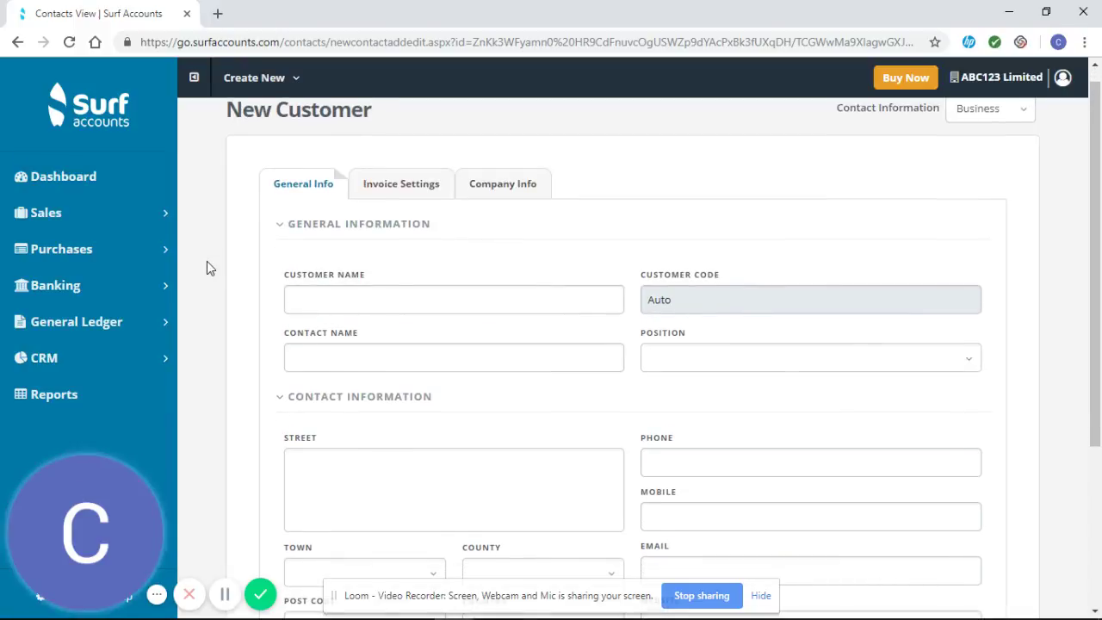
{"action": "scroll", "coordinate": [207, 268], "scroll_direction": "down", "scroll_amount": 1}
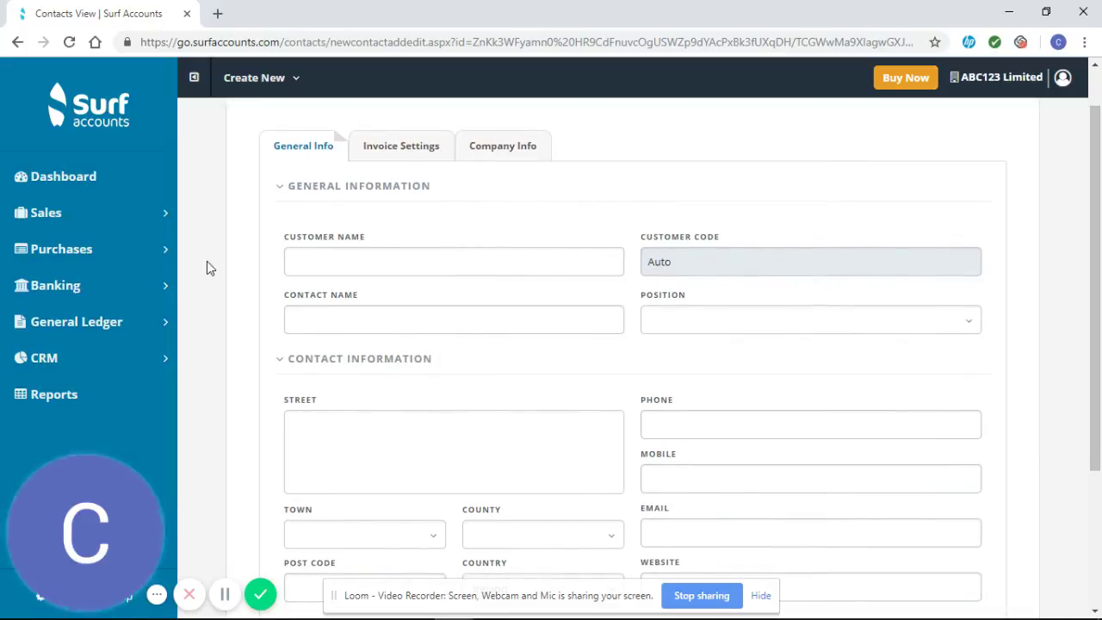
{"action": "left_click", "coordinate": [727, 527]}
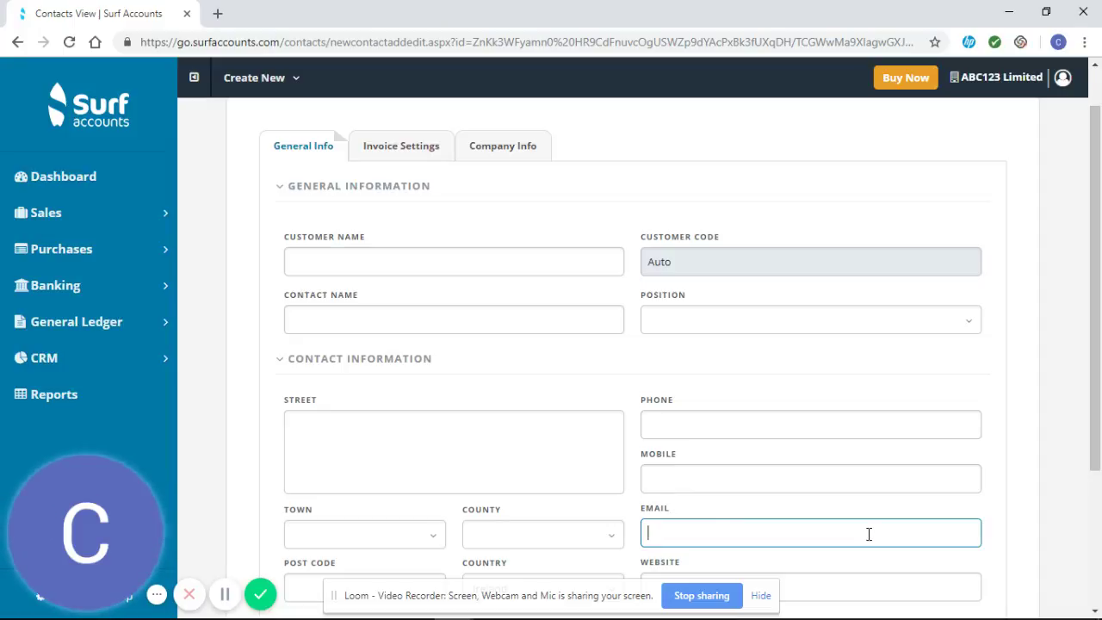
Step: Enter customer name Stark 1, the contact's name, position Accounts Manager, address, phone and e-mail
{"action": "left_click", "coordinate": [225, 594]}
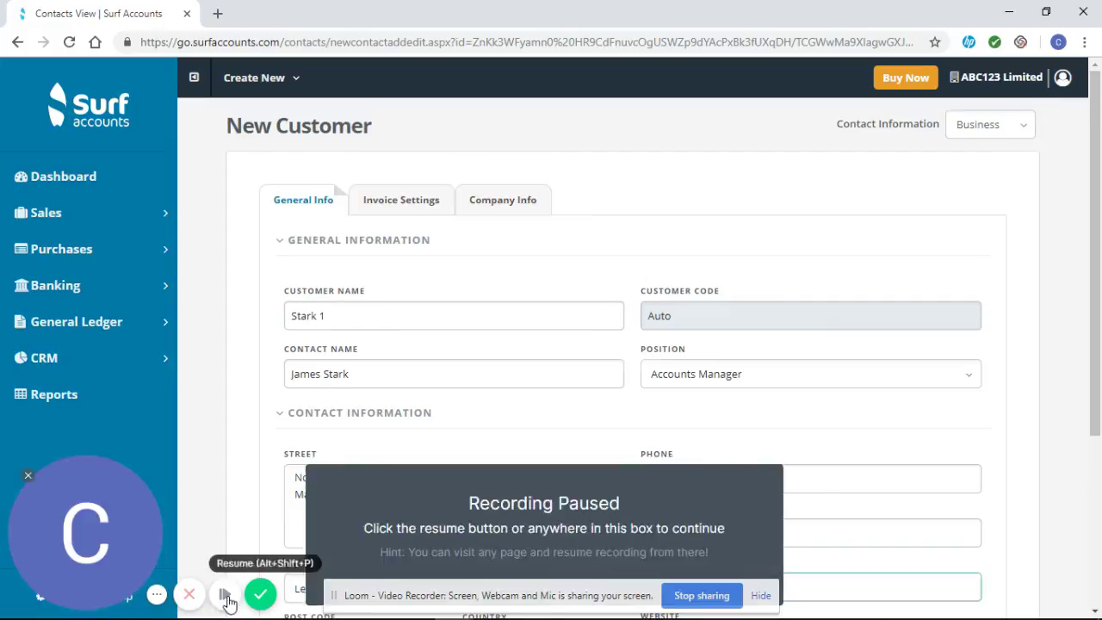
{"action": "left_click", "coordinate": [227, 594]}
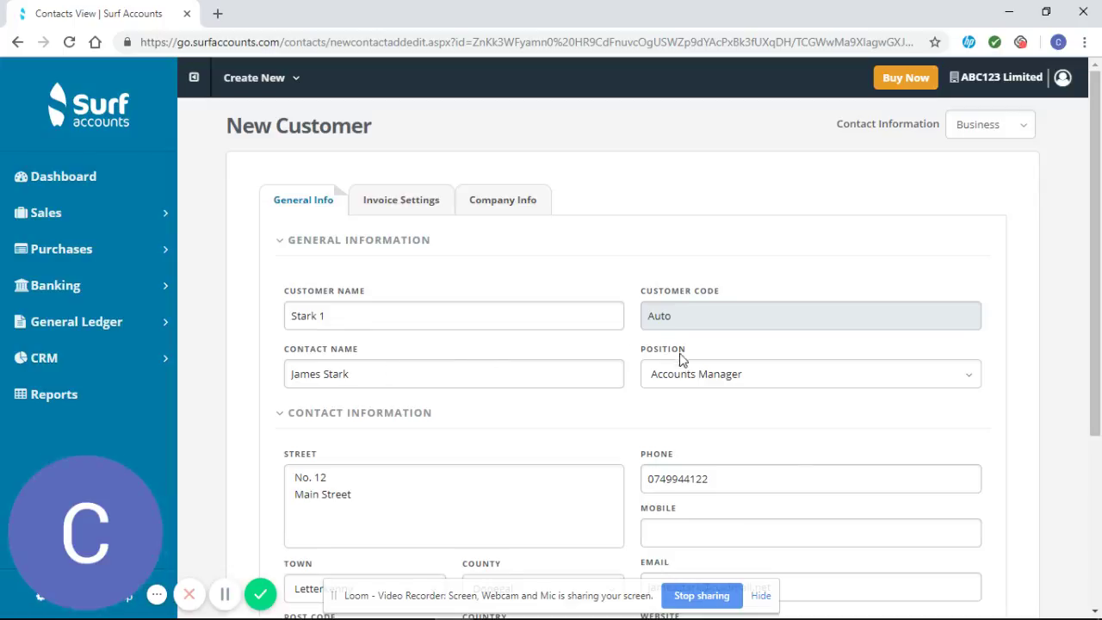
{"action": "scroll", "coordinate": [682, 360], "scroll_direction": "down", "scroll_amount": 3}
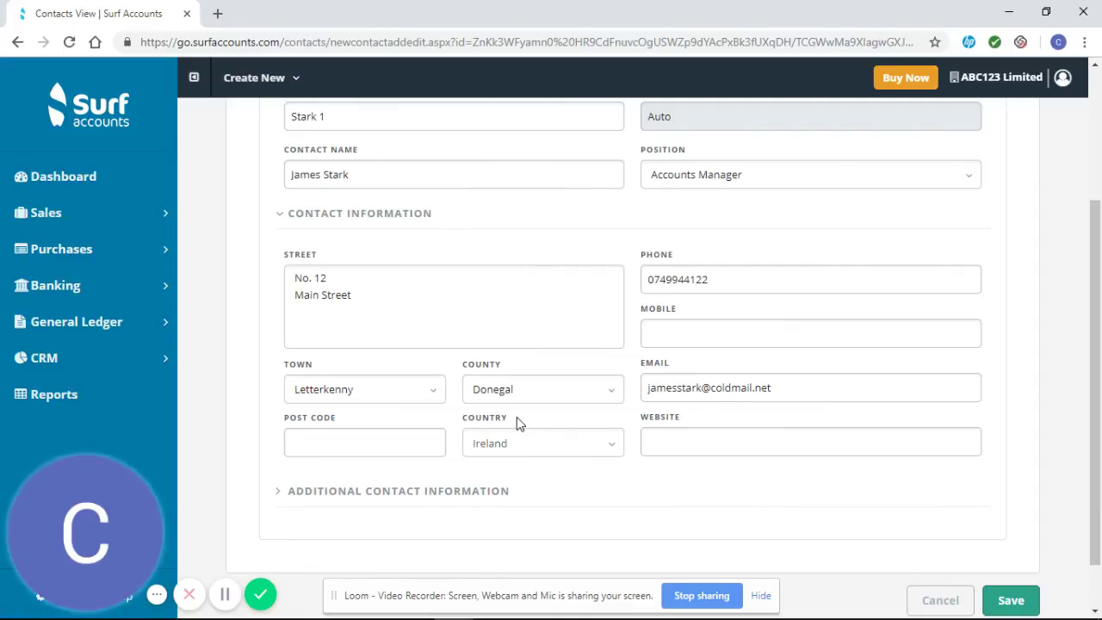
{"action": "scroll", "coordinate": [517, 416], "scroll_direction": "up", "scroll_amount": 1}
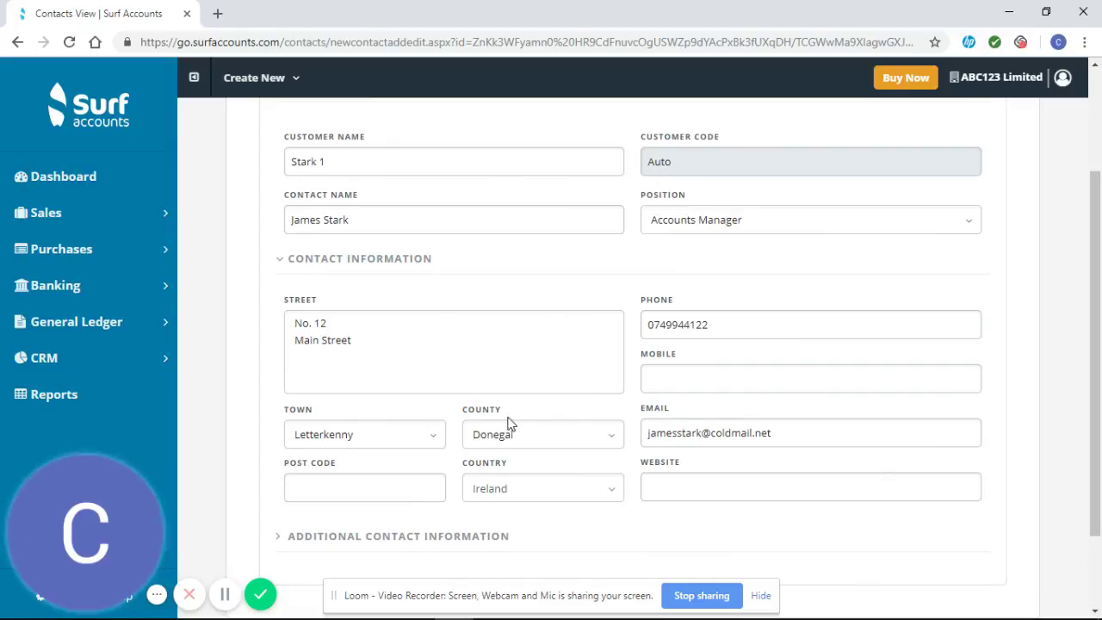
{"action": "scroll", "coordinate": [414, 164], "scroll_direction": "up", "scroll_amount": 1}
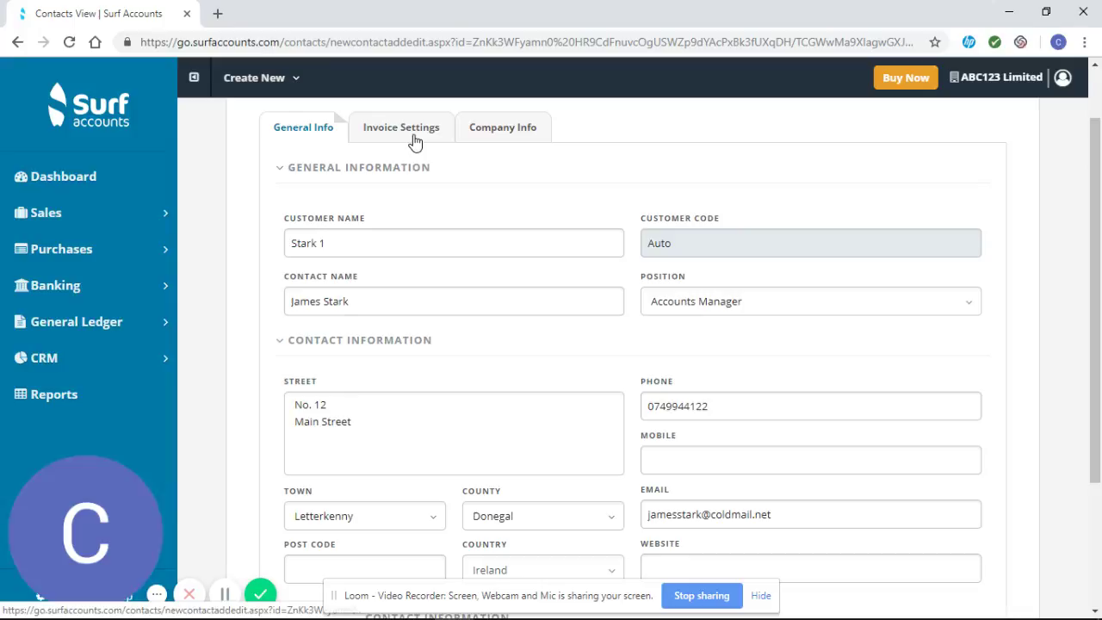
Step: Under Invoice Settings, enter the customer's VAT number and payment terms 'Payment due 10 days after invoice date'
{"action": "left_click", "coordinate": [414, 141]}
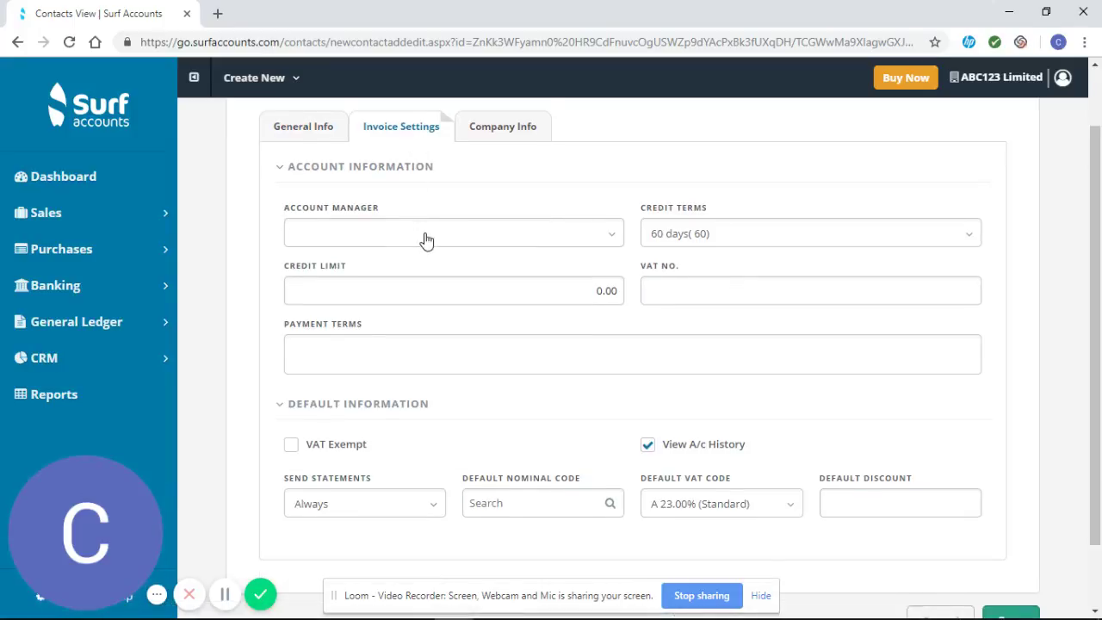
{"action": "scroll", "coordinate": [425, 240], "scroll_direction": "down", "scroll_amount": 1}
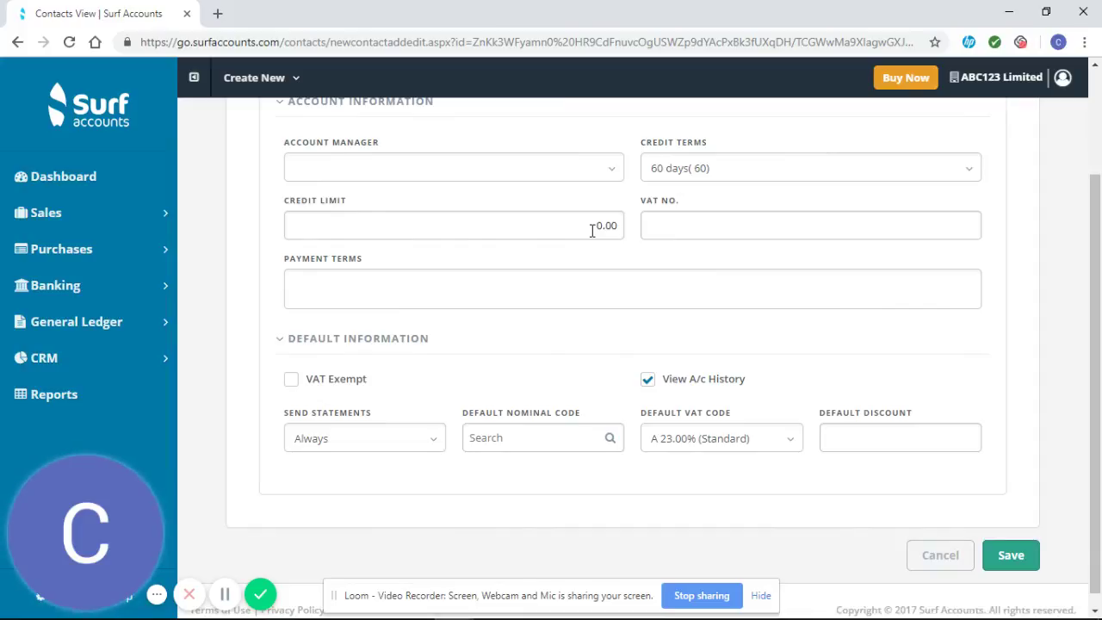
{"action": "left_click", "coordinate": [691, 234]}
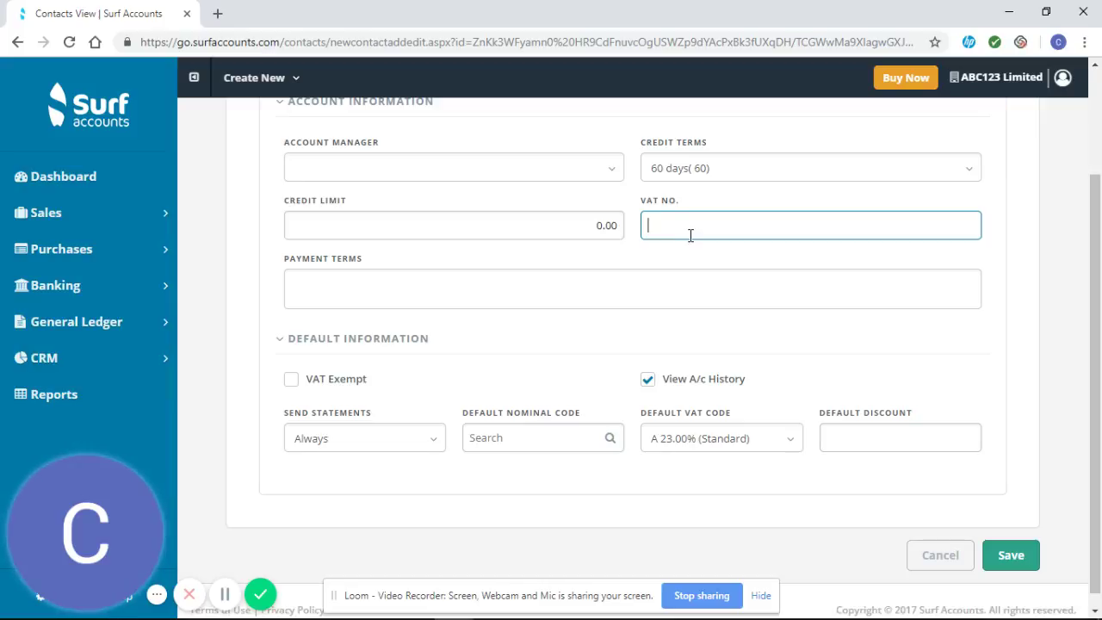
{"action": "type", "text": "9876543b"}
{"action": "left_click", "coordinate": [702, 260]}
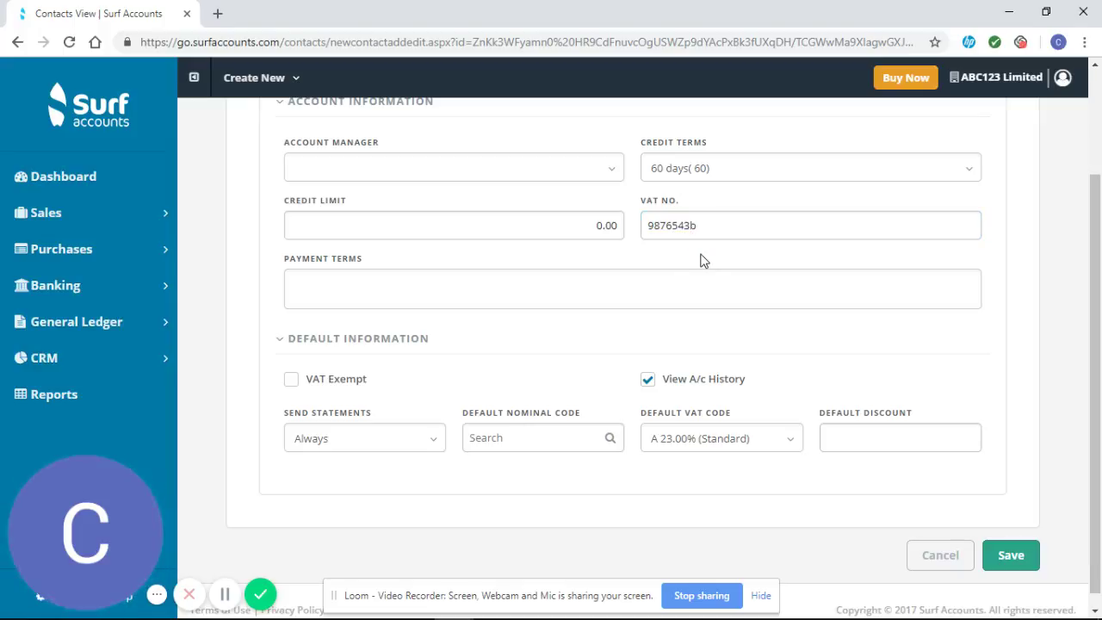
{"action": "left_click", "coordinate": [599, 289]}
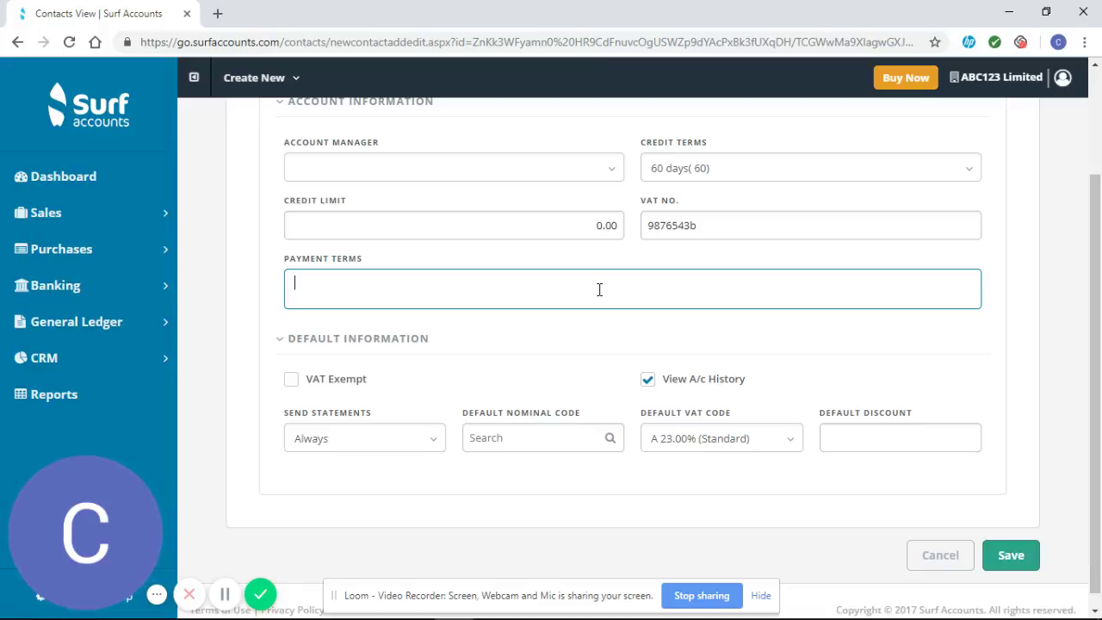
{"action": "type", "text": "Payment due 10 days after invoice"}
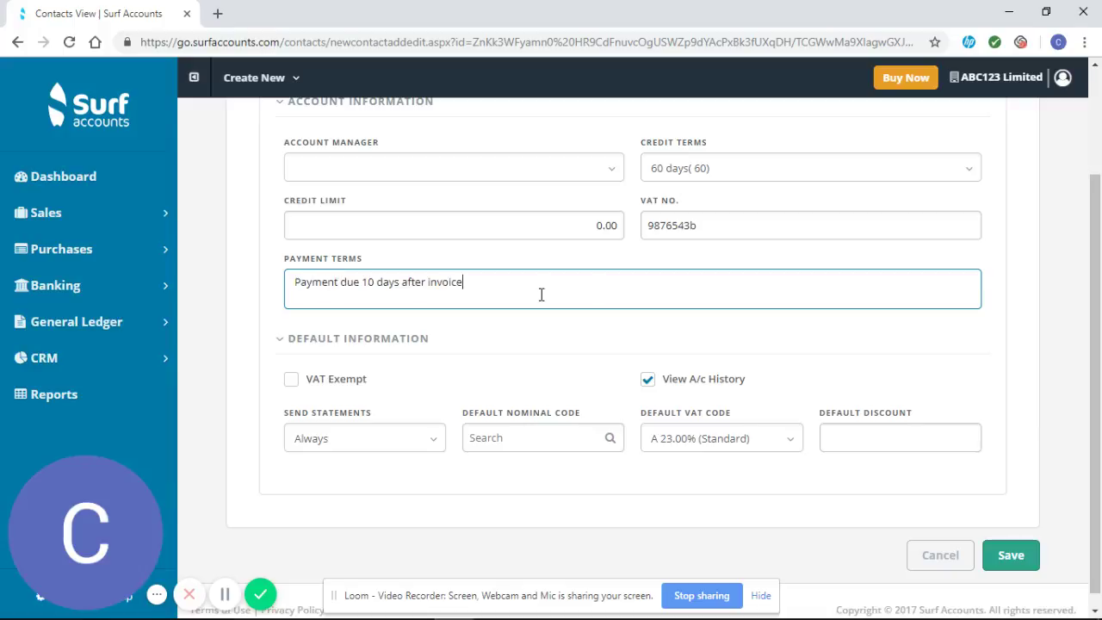
{"action": "type", "text": " date"}
{"action": "left_click", "coordinate": [555, 342]}
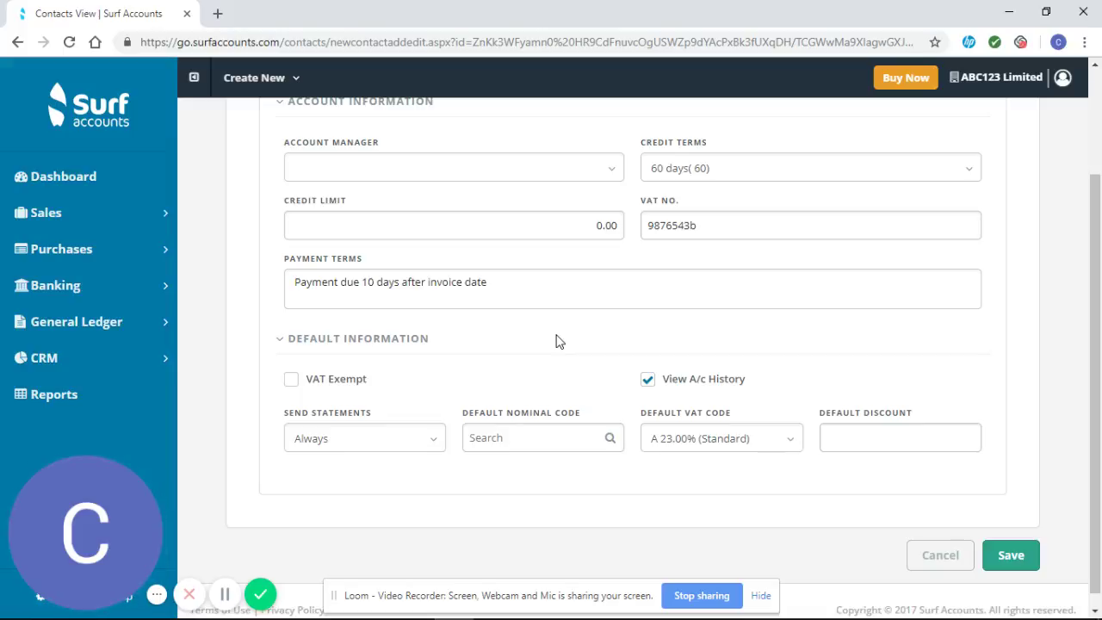
Step: Change Send Statements from Always to Never
{"action": "scroll", "coordinate": [555, 342], "scroll_direction": "down", "scroll_amount": 1}
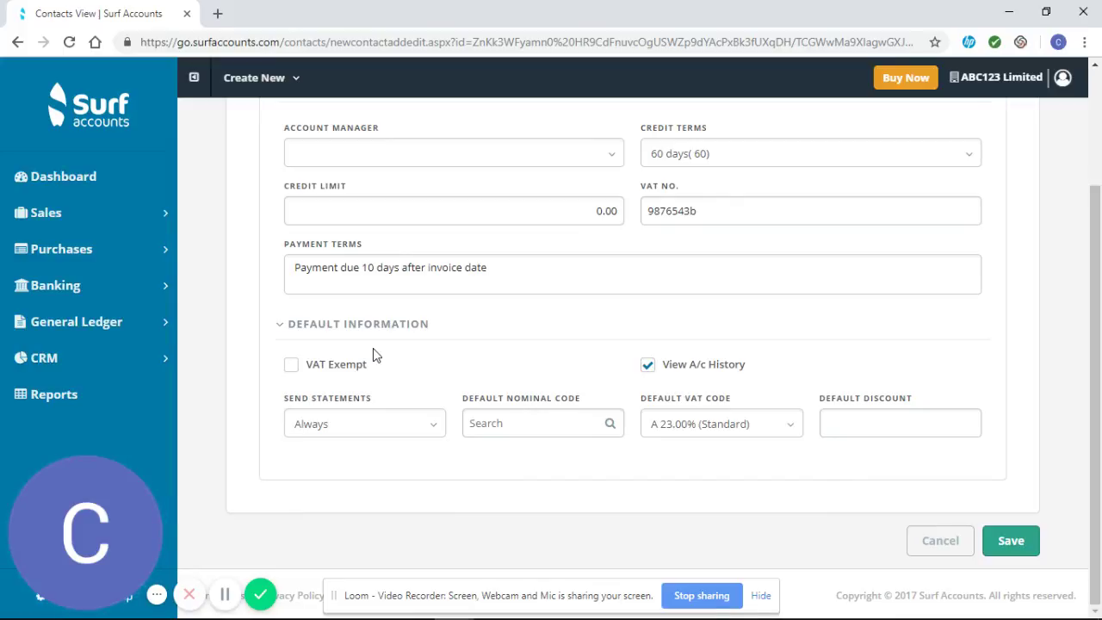
{"action": "left_click", "coordinate": [434, 428]}
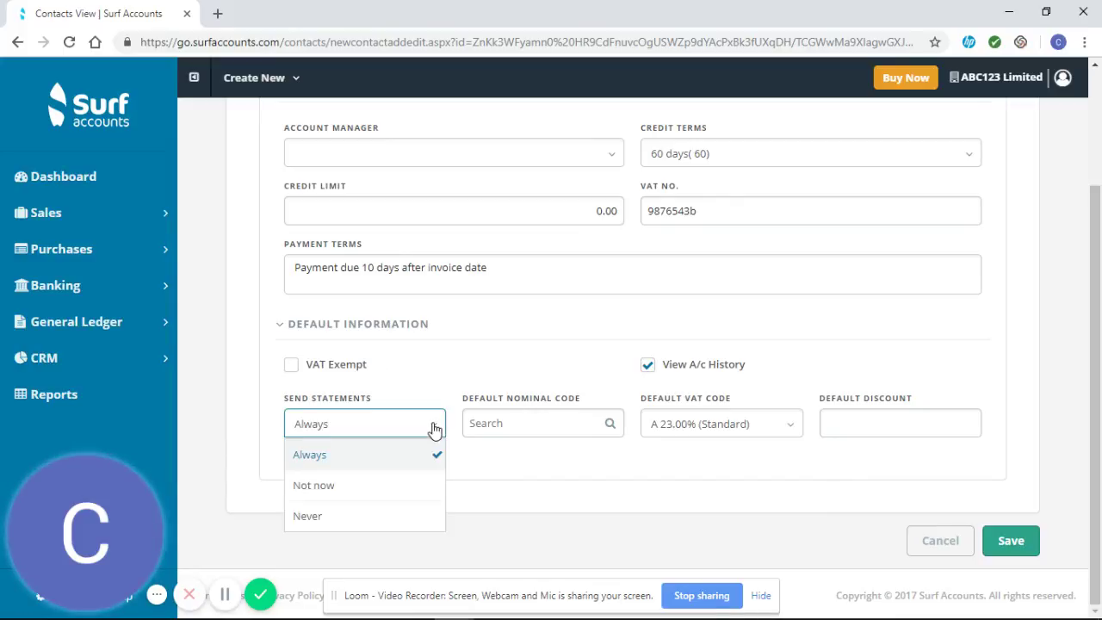
{"action": "left_click", "coordinate": [417, 522]}
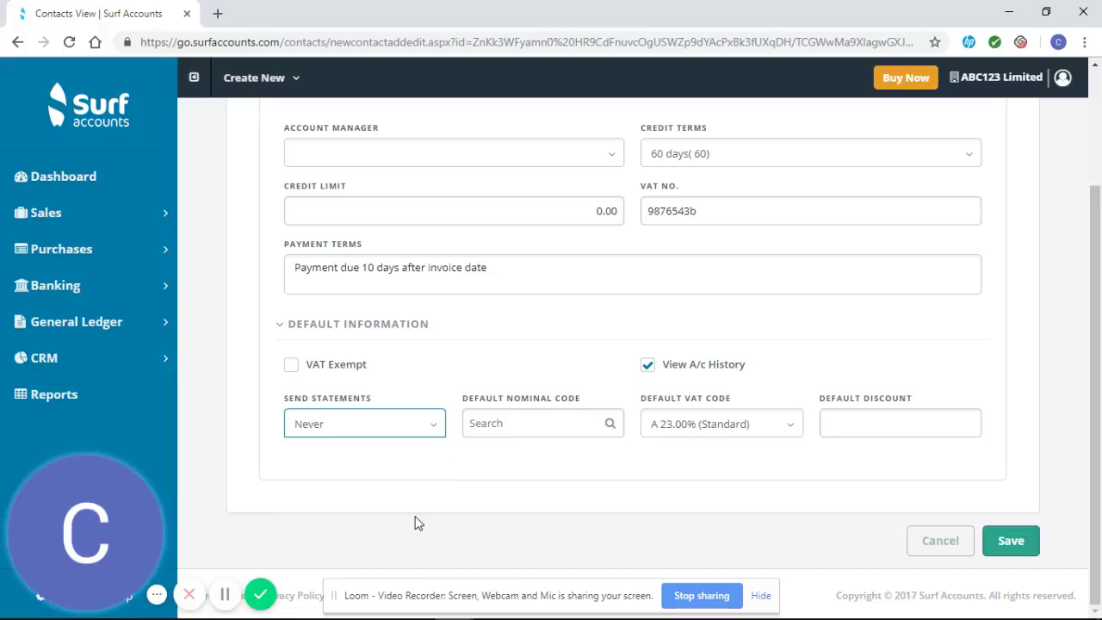
Step: Set default nominal code 001 Sales Type 1 and keep VAT code A 23.00% (Standard)
{"action": "left_click", "coordinate": [610, 424]}
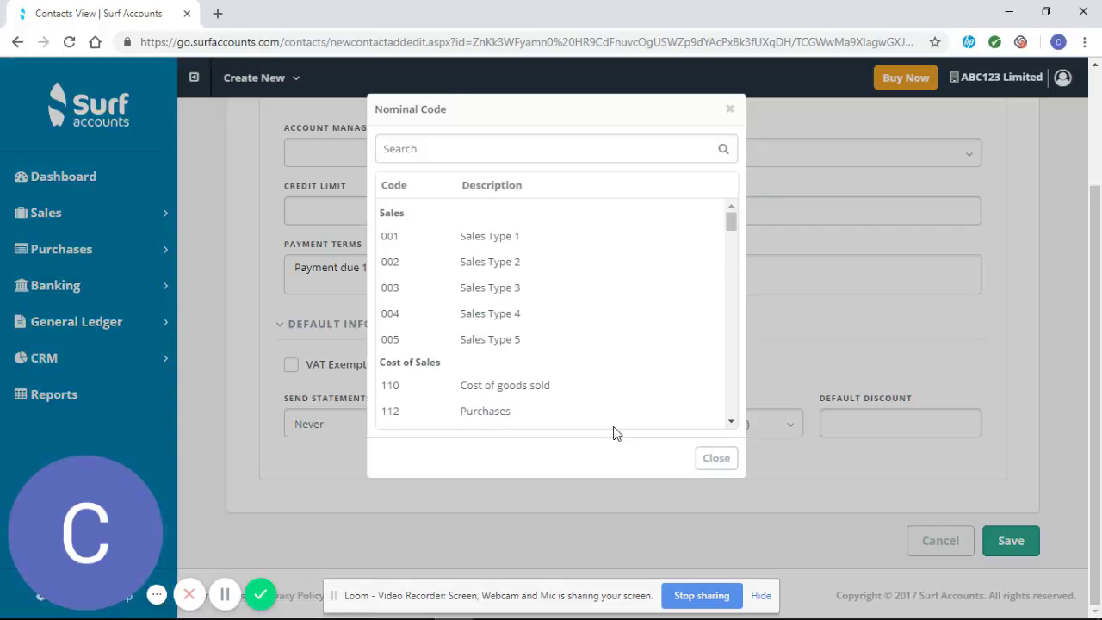
{"action": "left_click", "coordinate": [493, 242]}
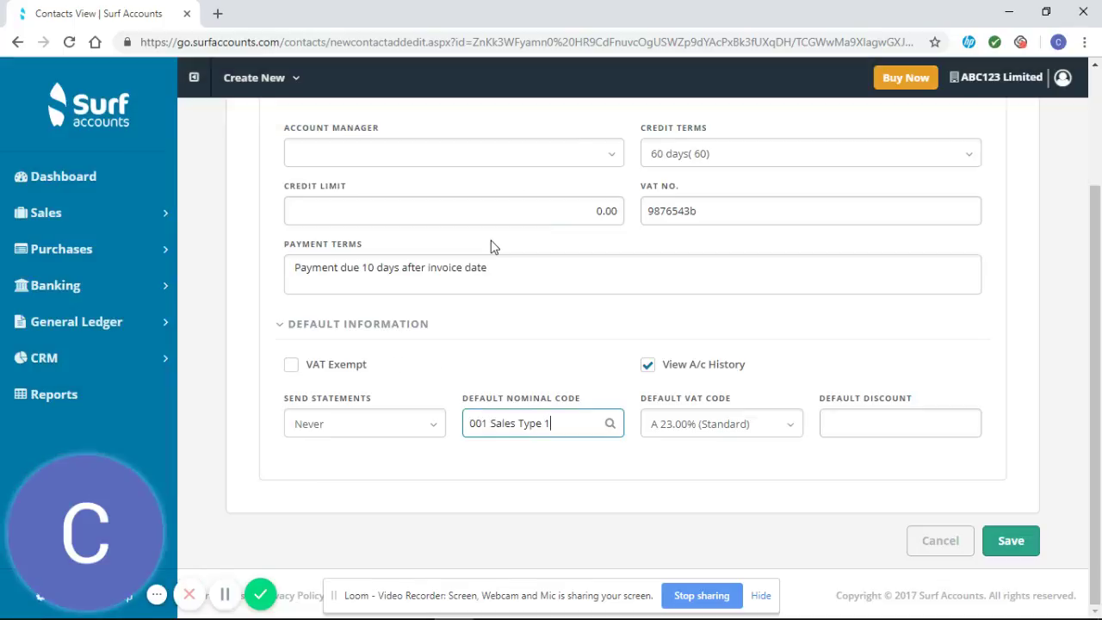
{"action": "left_click", "coordinate": [734, 471]}
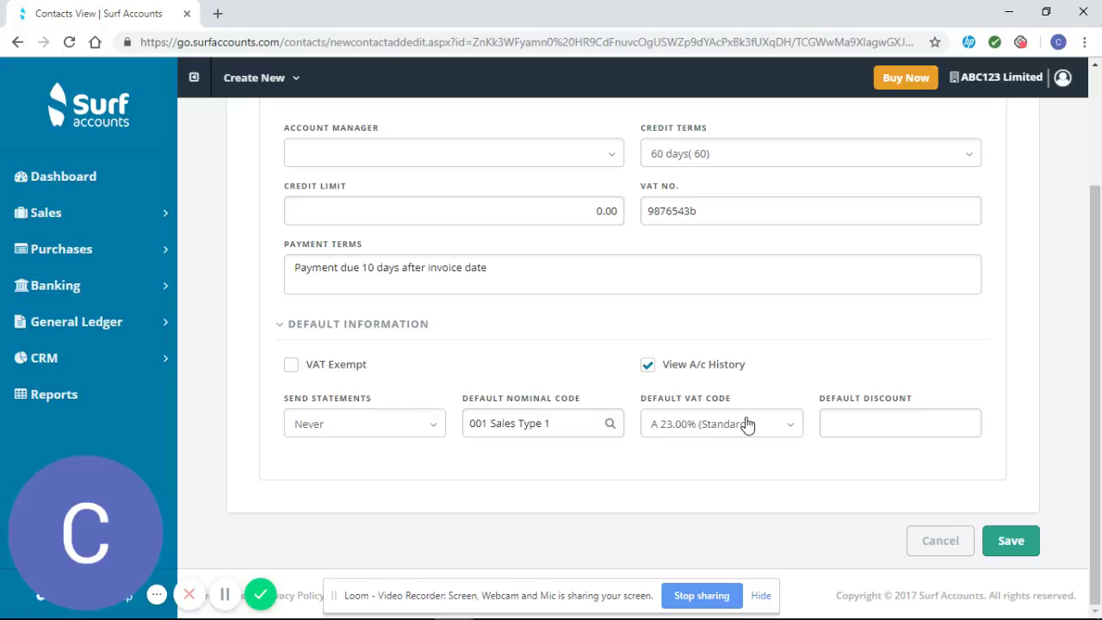
{"action": "left_click", "coordinate": [747, 424]}
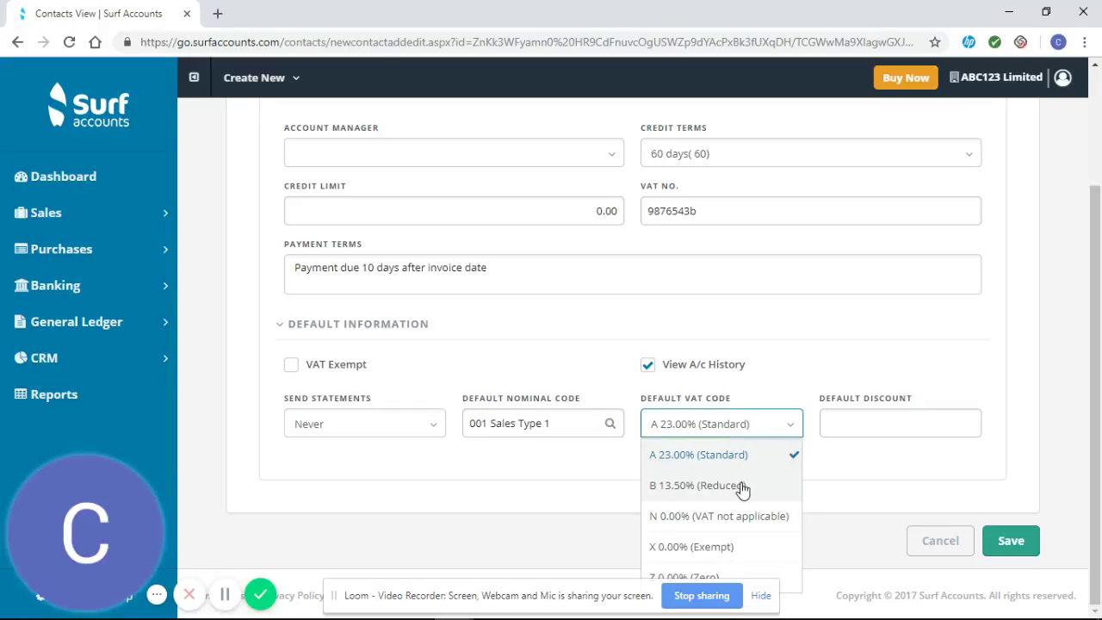
{"action": "left_click", "coordinate": [784, 368]}
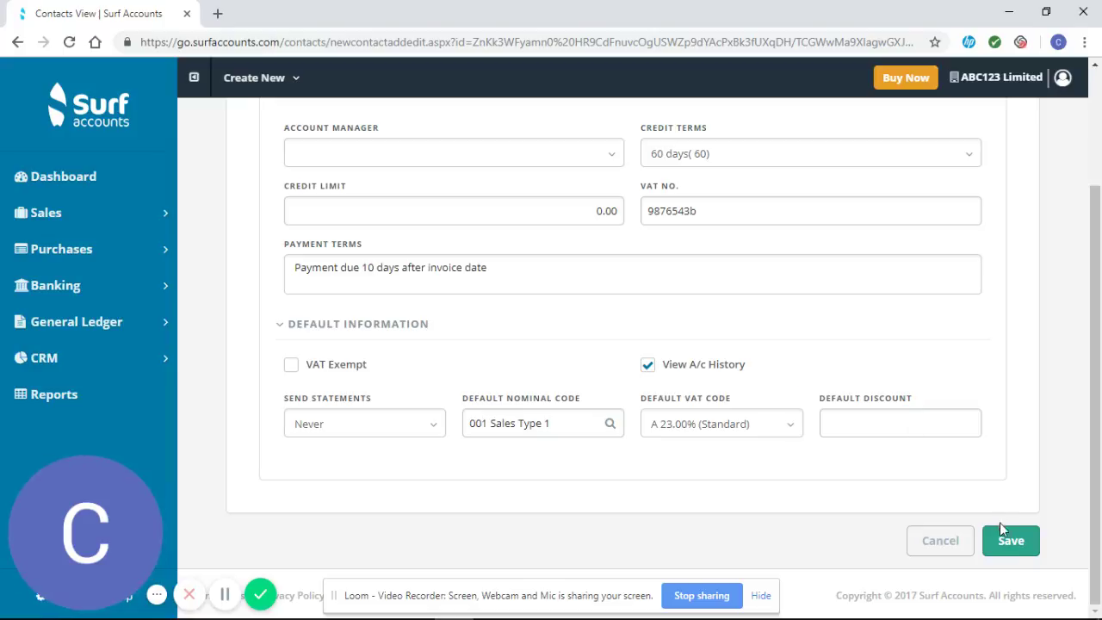
Step: Save customer Stark 1 so it appears in the Customers list
{"action": "left_click", "coordinate": [1011, 543]}
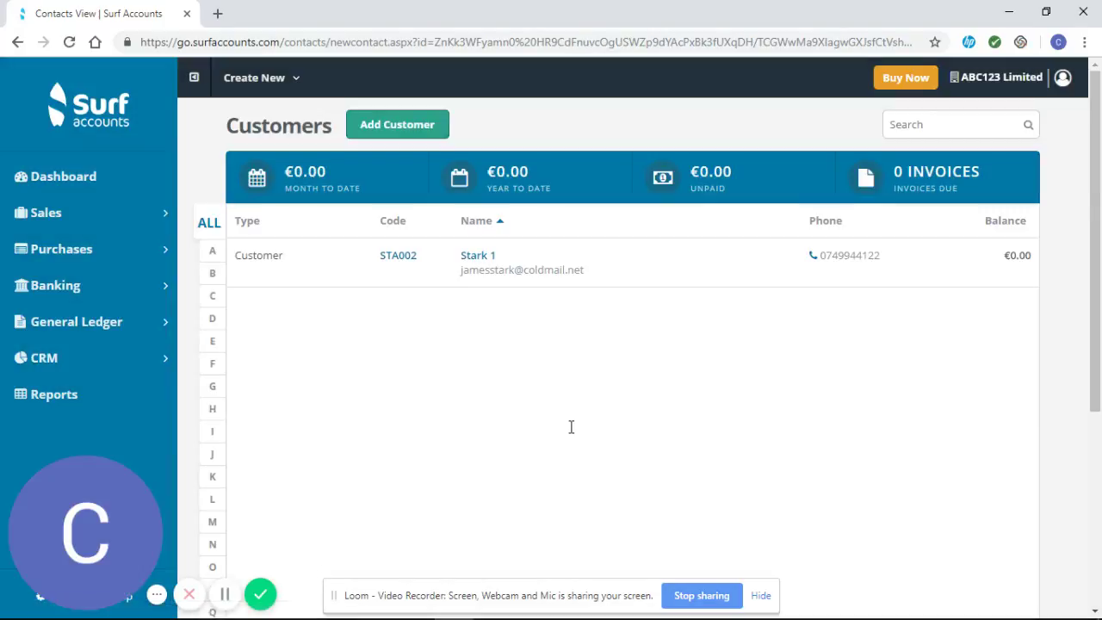